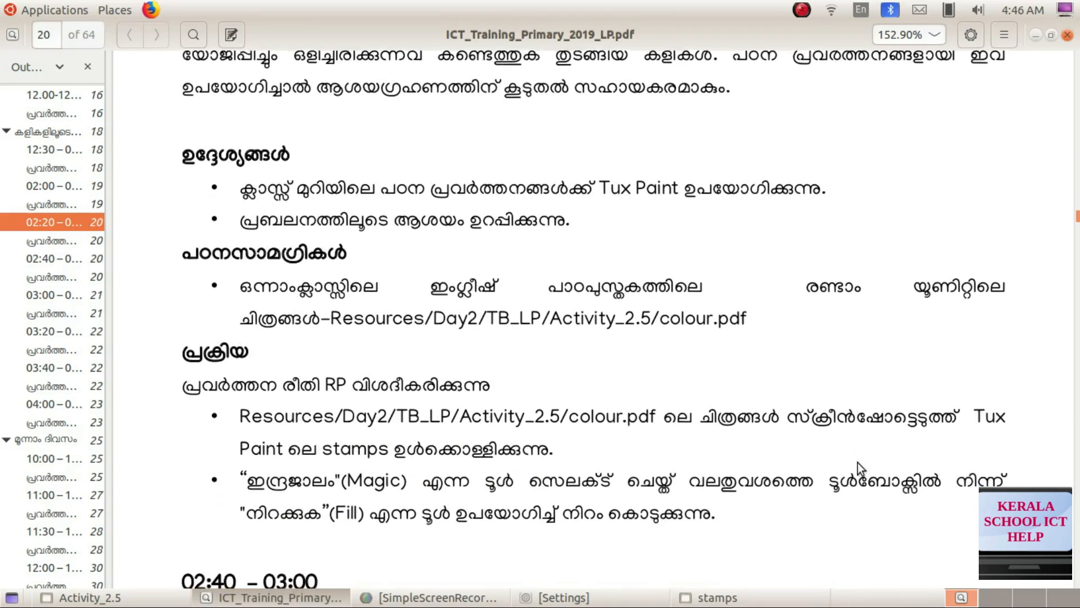
Switch to the file manager and open colour.pdf from the TB_LP folder inside Activity_2.5.
{"action": "scroll", "coordinate": [857, 463], "scroll_direction": "up", "scroll_amount": 1}
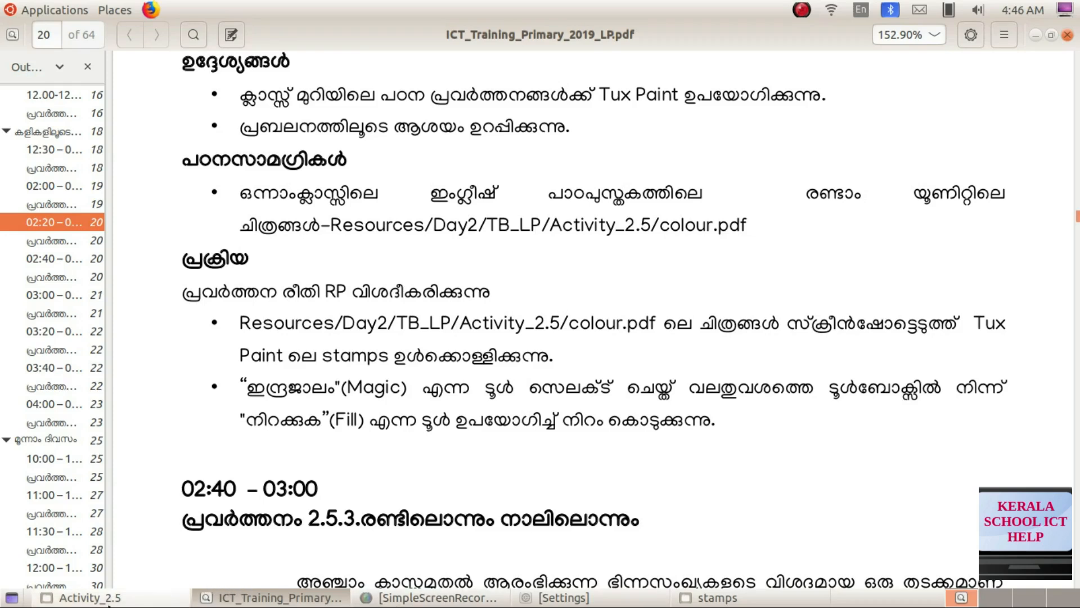
{"action": "left_click", "coordinate": [85, 597]}
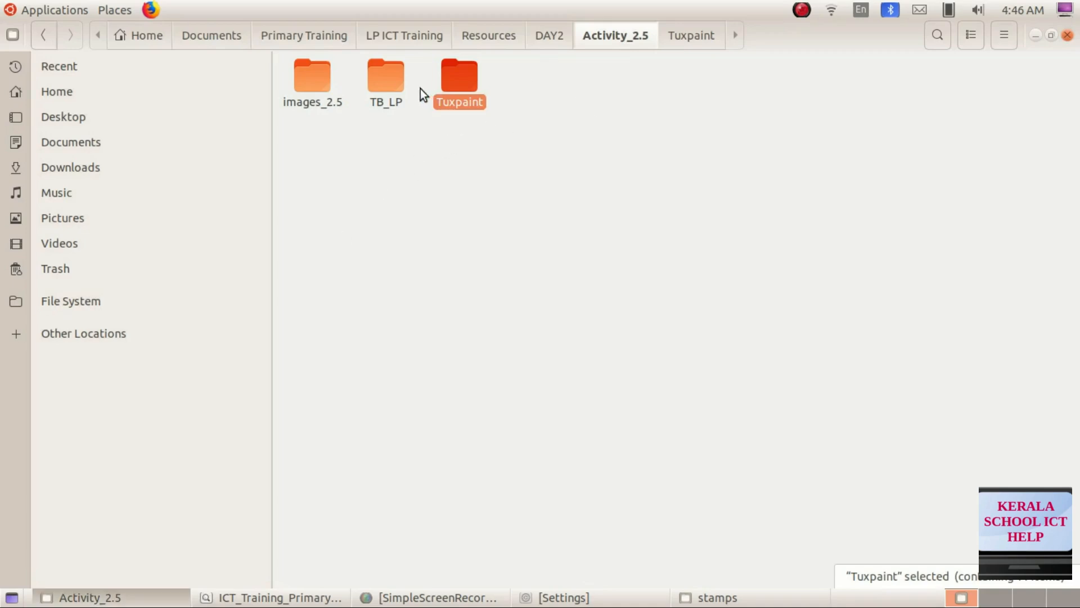
{"action": "double_click", "coordinate": [390, 84]}
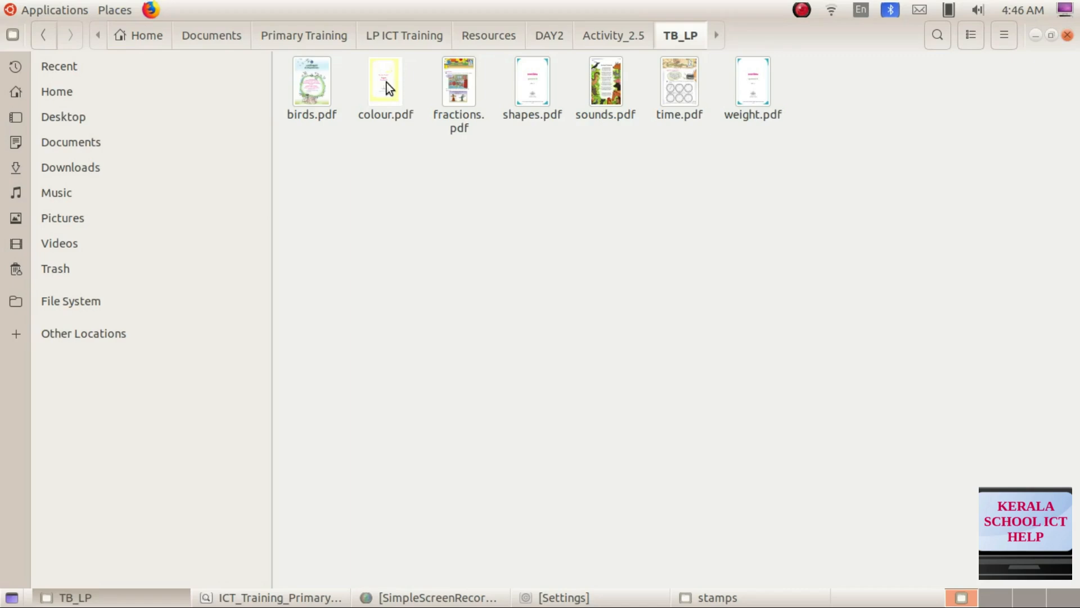
{"action": "double_click", "coordinate": [386, 82]}
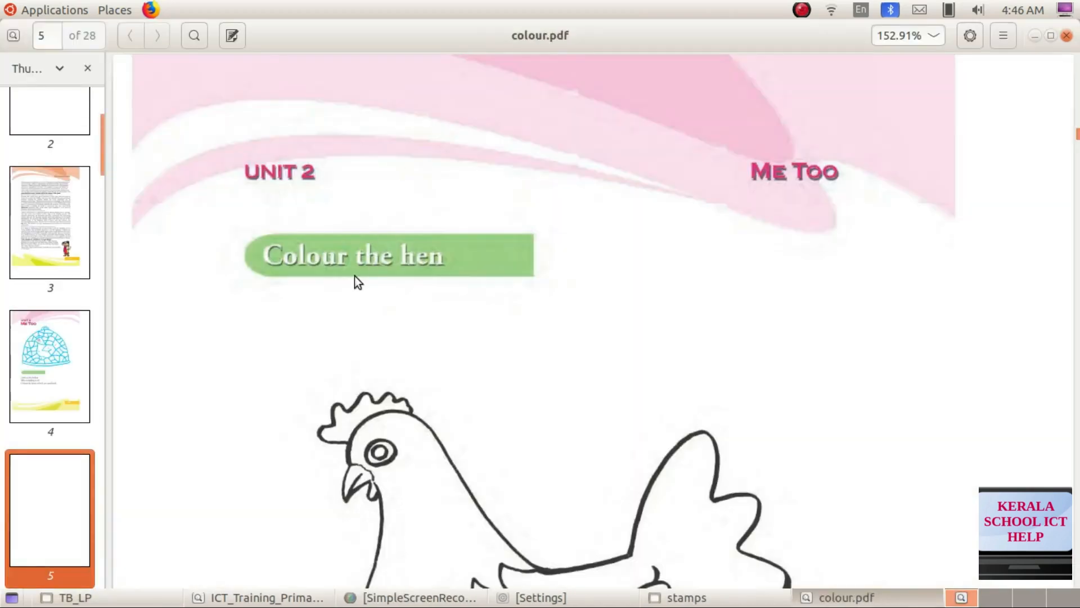
Show the whole hen drawing on page 5 of colour.pdf at 150% zoom.
{"action": "mouse_move", "coordinate": [101, 162]}
{"action": "left_mouse_down"}
{"action": "mouse_move", "coordinate": [99, 123]}
{"action": "mouse_move", "coordinate": [96, 156]}
{"action": "left_mouse_up"}
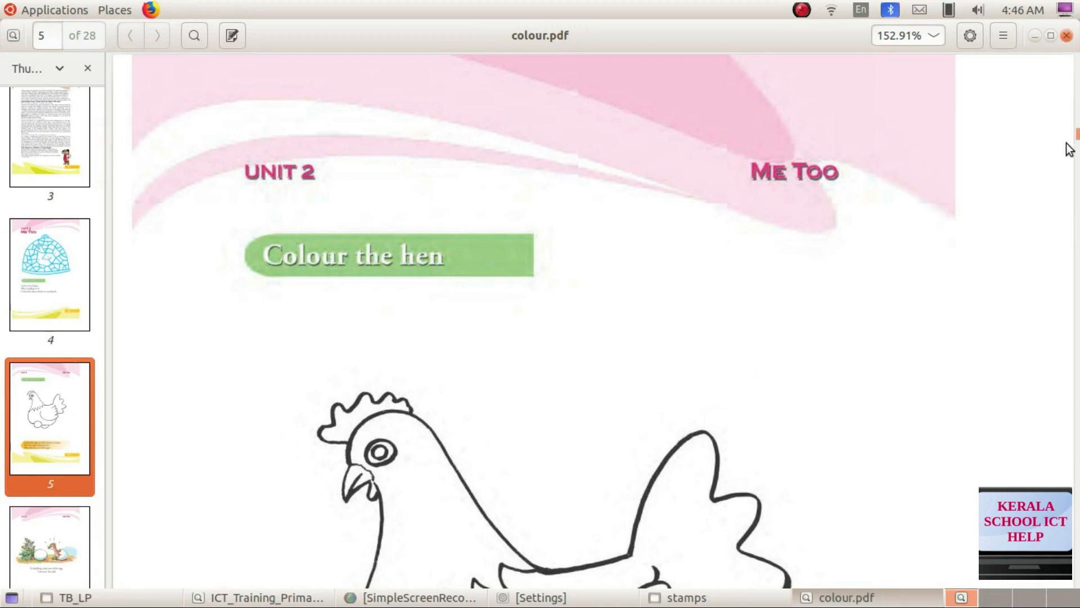
{"action": "left_click_drag", "start_coordinate": [1076, 138], "coordinate": [1077, 205]}
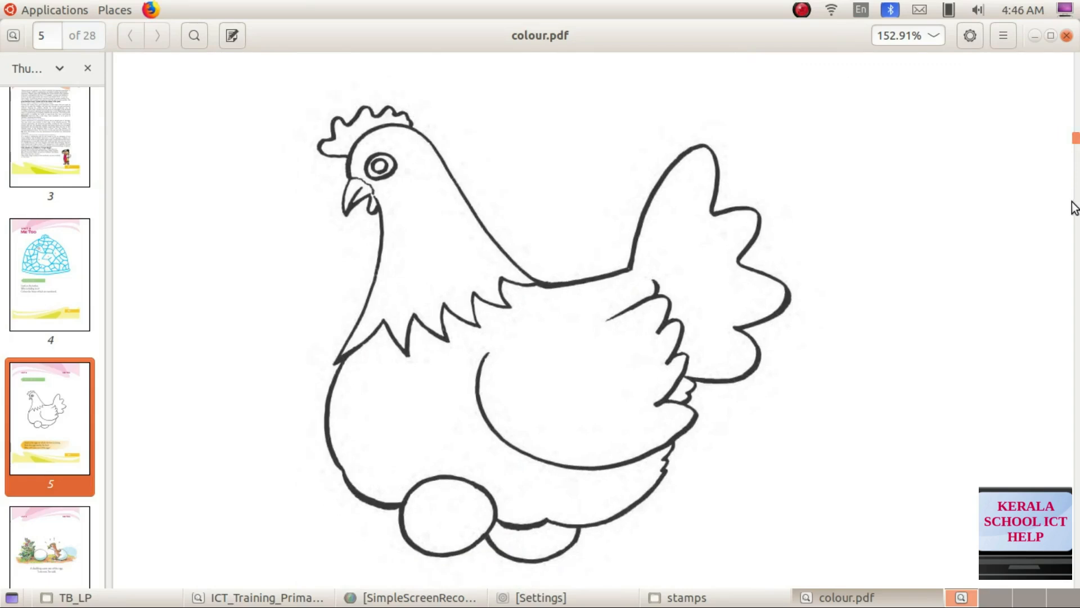
{"action": "left_click", "coordinate": [933, 40]}
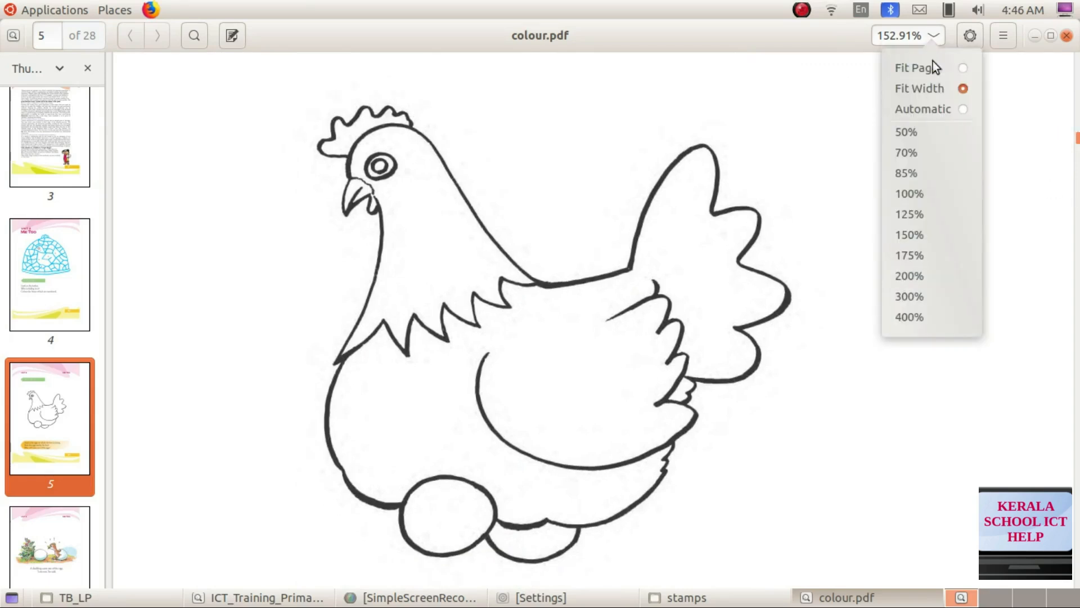
{"action": "left_click", "coordinate": [927, 178]}
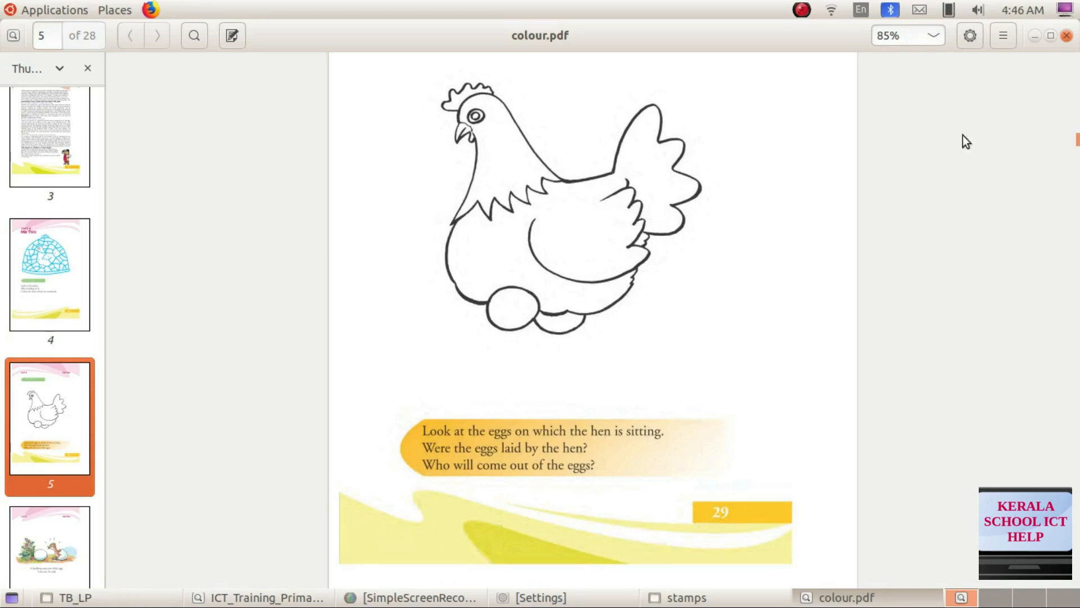
{"action": "left_click", "coordinate": [930, 37]}
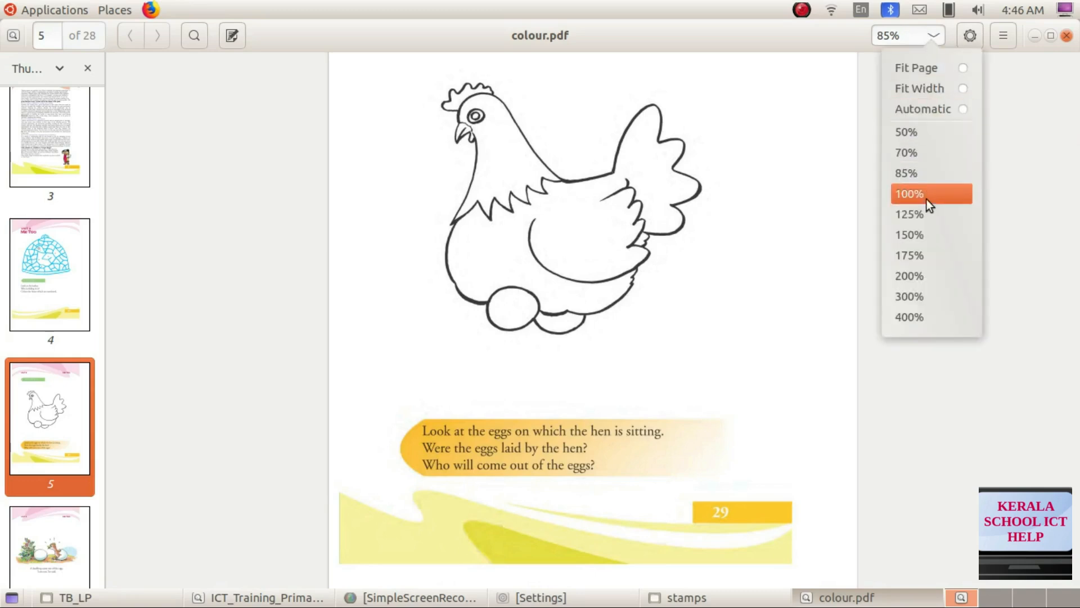
{"action": "left_click", "coordinate": [920, 233]}
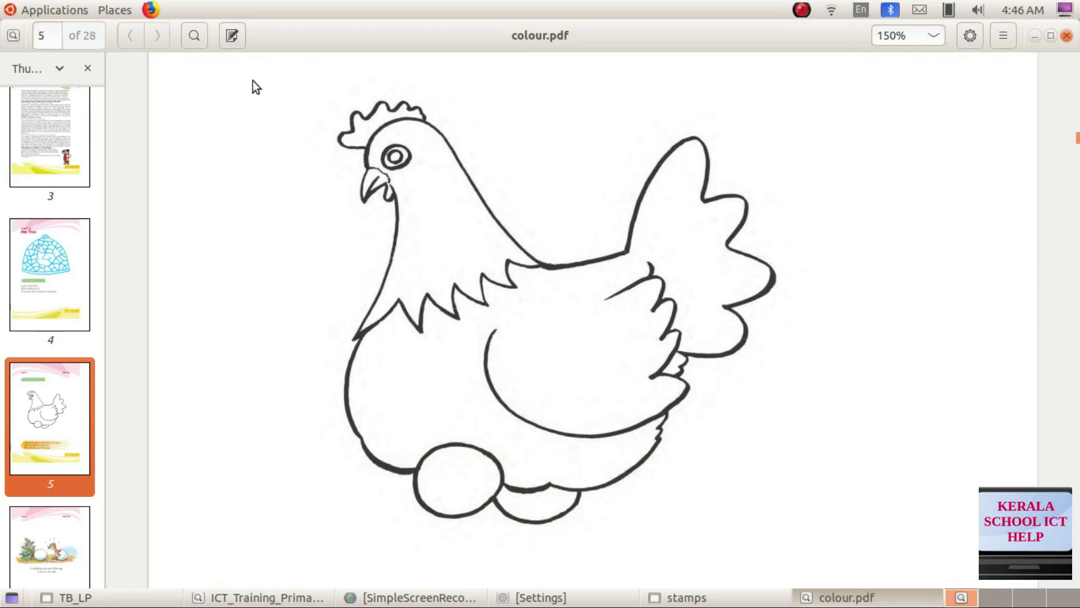
Take a screenshot of a selected area that encloses the whole hen drawing, using the Screenshot tool.
{"action": "left_click", "coordinate": [65, 15]}
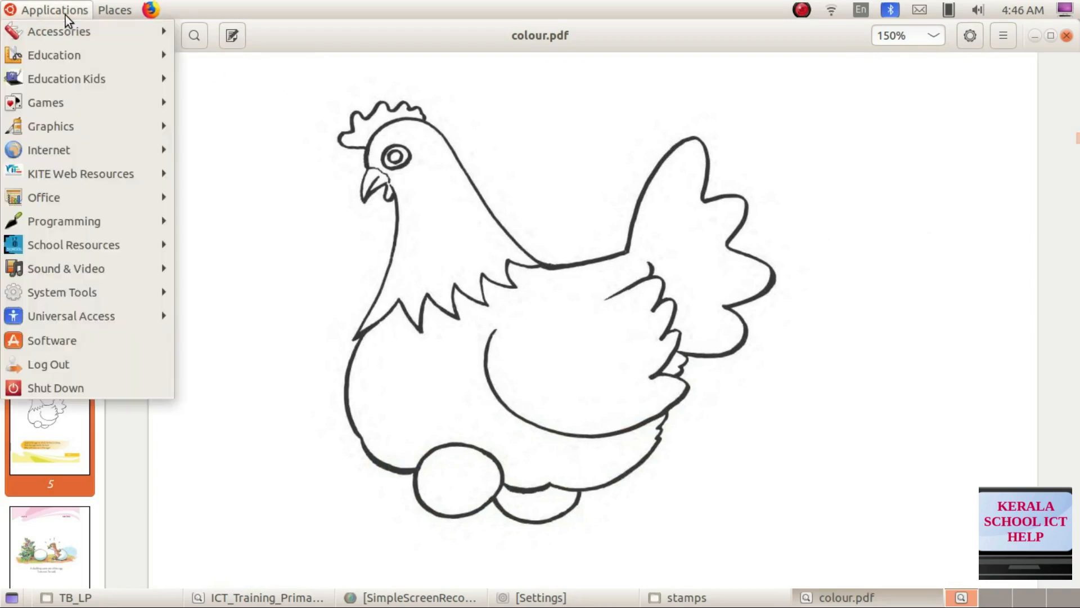
{"action": "mouse_move", "coordinate": [65, 33]}
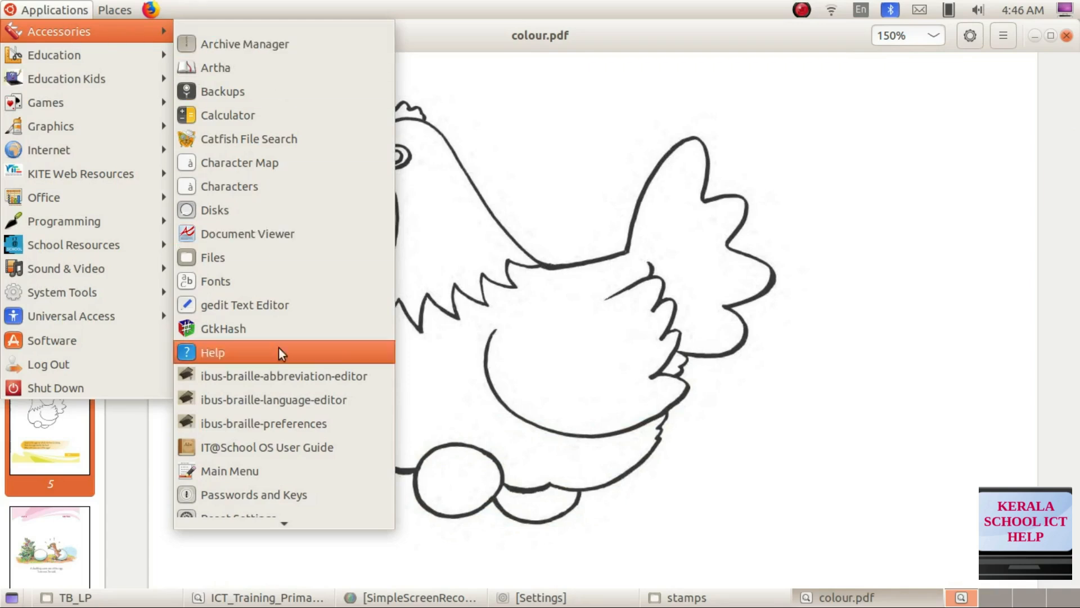
{"action": "mouse_move", "coordinate": [284, 522]}
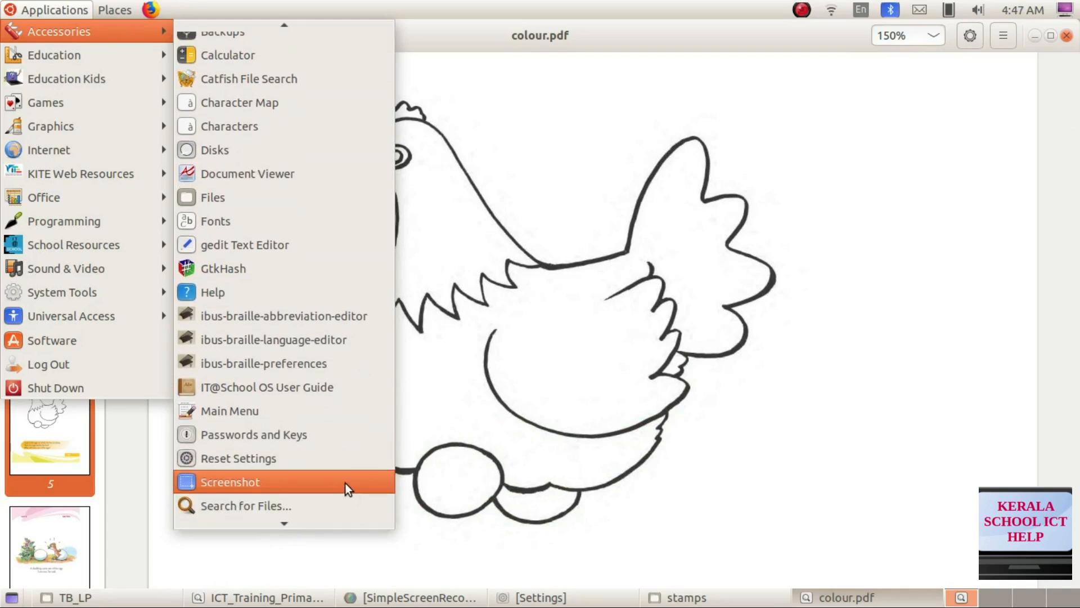
{"action": "left_click", "coordinate": [345, 483]}
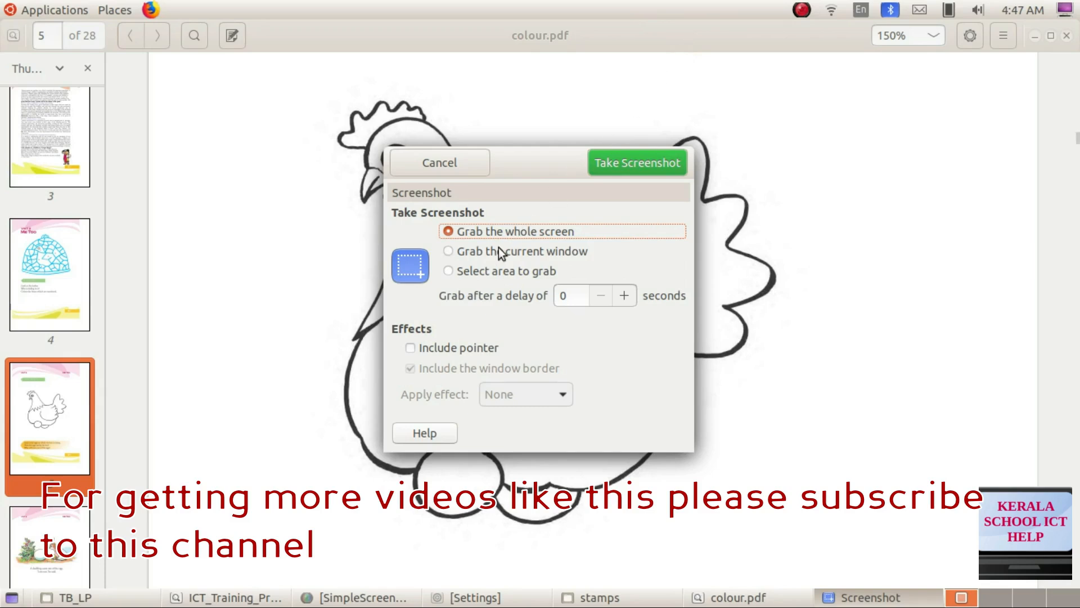
{"action": "left_click", "coordinate": [477, 272]}
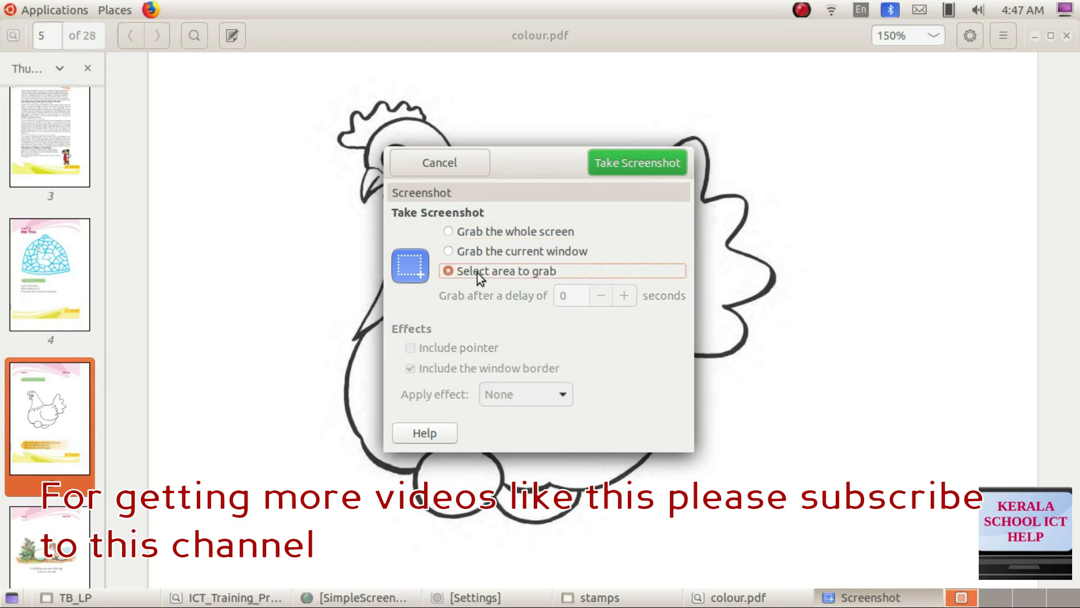
{"action": "left_click", "coordinate": [639, 164]}
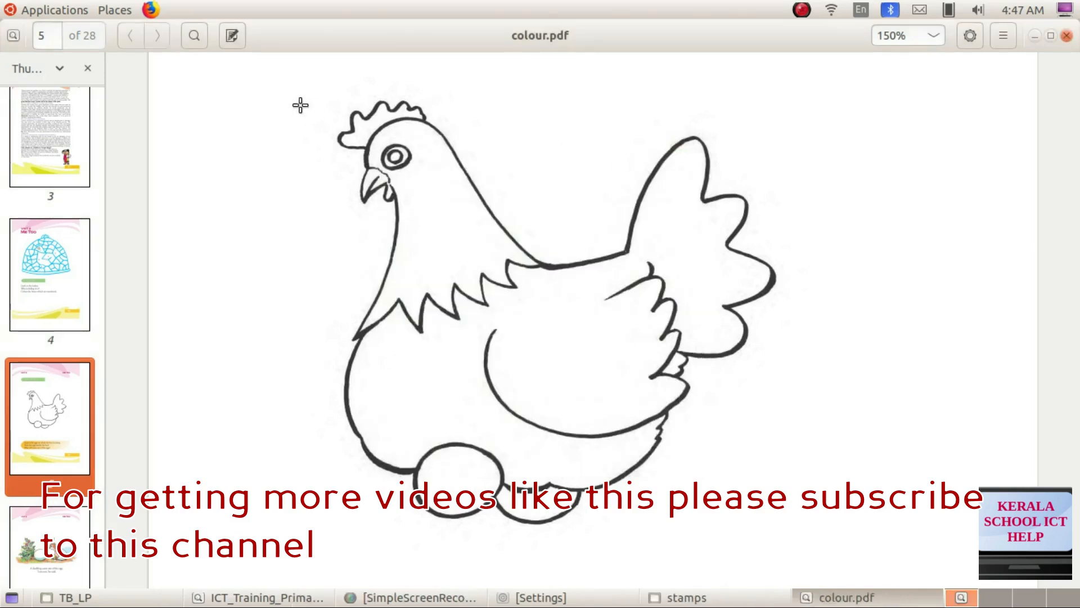
{"action": "left_click_drag", "start_coordinate": [254, 86], "coordinate": [845, 551]}
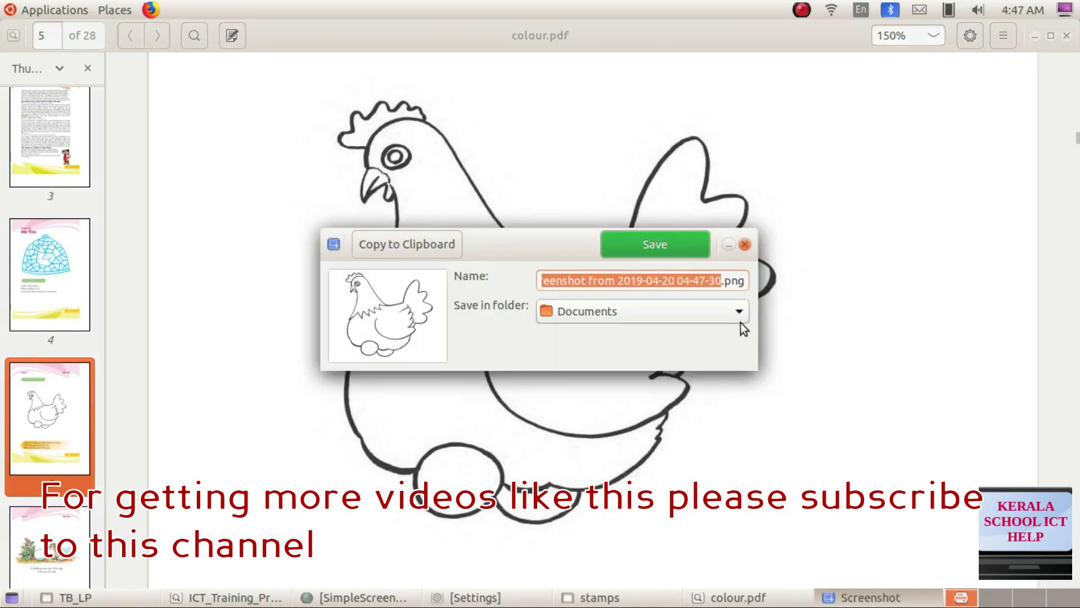
{"action": "left_click", "coordinate": [801, 10]}
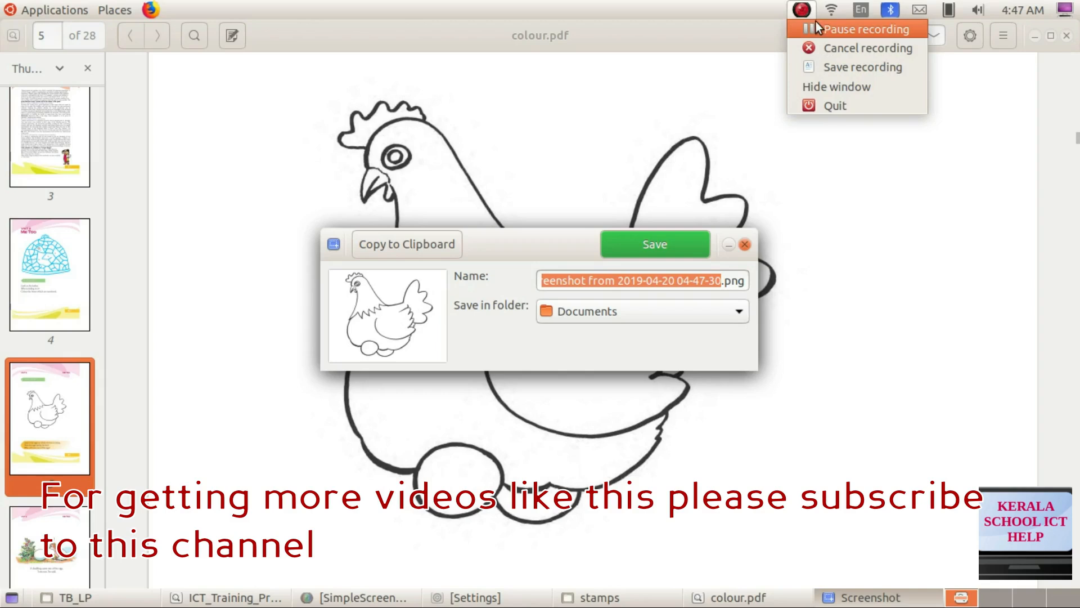
{"action": "left_click", "coordinate": [784, 67]}
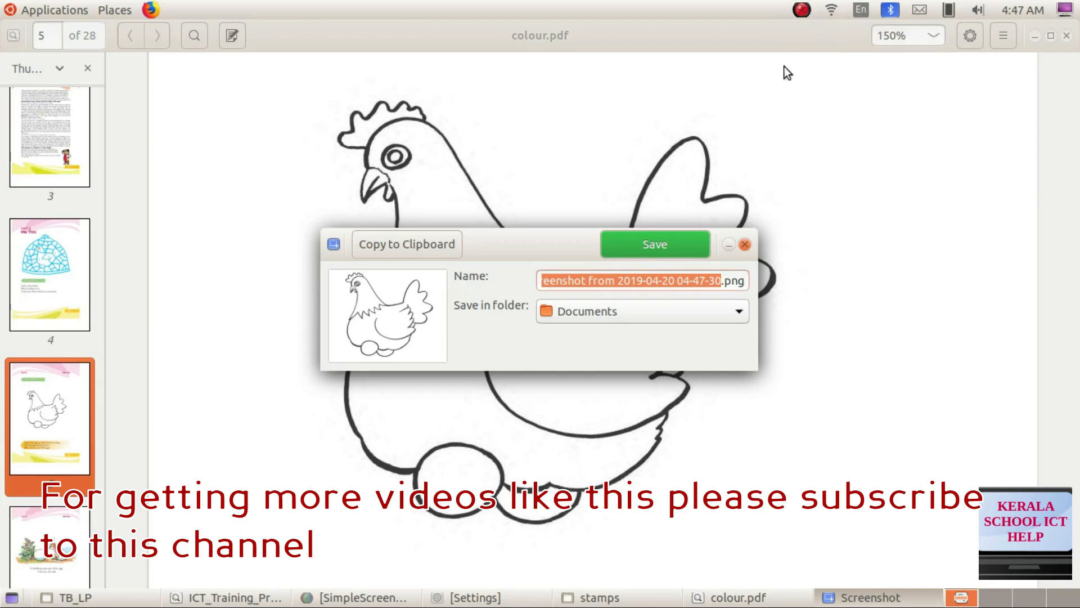
Replace the screenshot's default file name with 1hen, keeping the .png extension.
{"action": "left_click", "coordinate": [719, 284]}
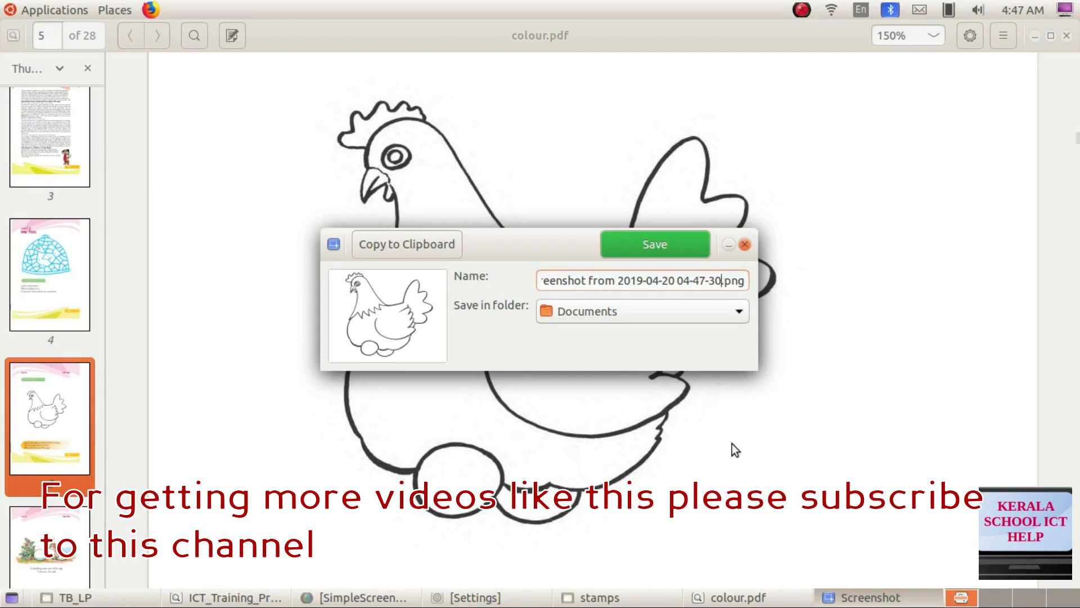
{"action": "key", "text": "BackSpace"}
{"action": "key", "text": "BackSpace"}
{"action": "key", "text": "BackSpace"}
{"action": "key", "text": "BackSpace"}
{"action": "key", "text": "BackSpace"}
{"action": "key", "text": "BackSpace"}
{"action": "key", "text": "BackSpace"}
{"action": "key", "text": "BackSpace"}
{"action": "key", "text": "BackSpace"}
{"action": "key", "text": "BackSpace"}
{"action": "key", "text": "BackSpace"}
{"action": "key", "text": "BackSpace"}
{"action": "key", "text": "BackSpace"}
{"action": "key", "text": "BackSpace"}
{"action": "key", "text": "BackSpace"}
{"action": "key", "text": "BackSpace"}
{"action": "key", "text": "BackSpace"}
{"action": "key", "text": "BackSpace"}
{"action": "key", "text": "BackSpace"}
{"action": "key", "text": "BackSpace"}
{"action": "key", "text": "BackSpace"}
{"action": "key", "text": "BackSpace"}
{"action": "key", "text": "BackSpace"}
{"action": "key", "text": "BackSpace"}
{"action": "key", "text": "BackSpace"}
{"action": "key", "text": "BackSpace"}
{"action": "key", "text": "BackSpace"}
{"action": "key", "text": "BackSpace"}
{"action": "key", "text": "BackSpace"}
{"action": "key", "text": "BackSpace"}
{"action": "key", "text": "BackSpace"}
{"action": "key", "text": "BackSpace"}
{"action": "key", "text": "BackSpace"}
{"action": "key", "text": "BackSpace"}
{"action": "key", "text": "BackSpace"}
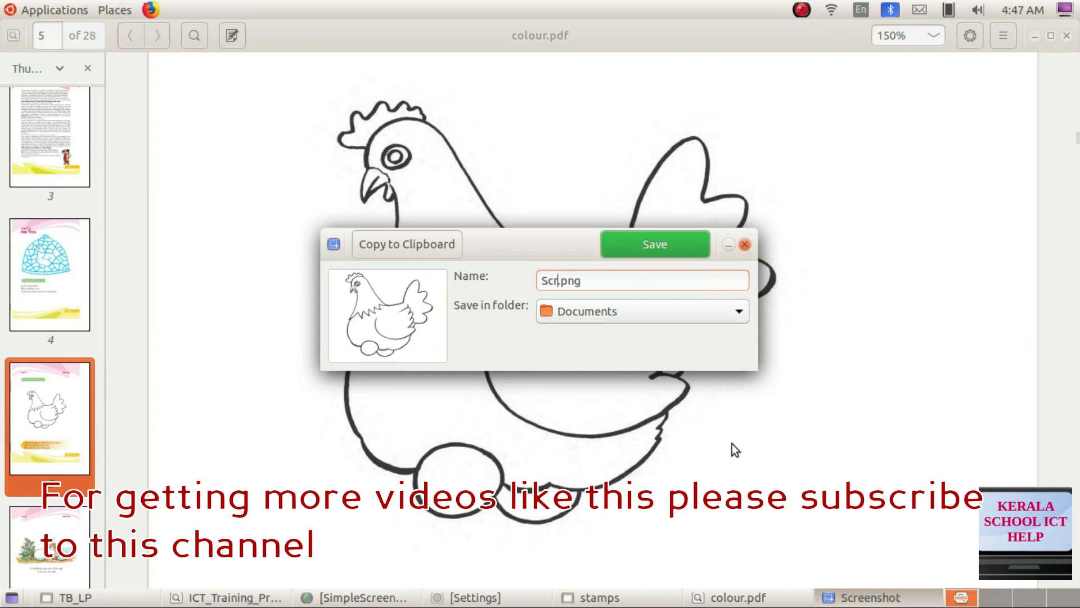
{"action": "type", "text": "1hen"}
Choose the Pictures folder as the destination and save the screenshot there.
{"action": "left_click", "coordinate": [740, 313]}
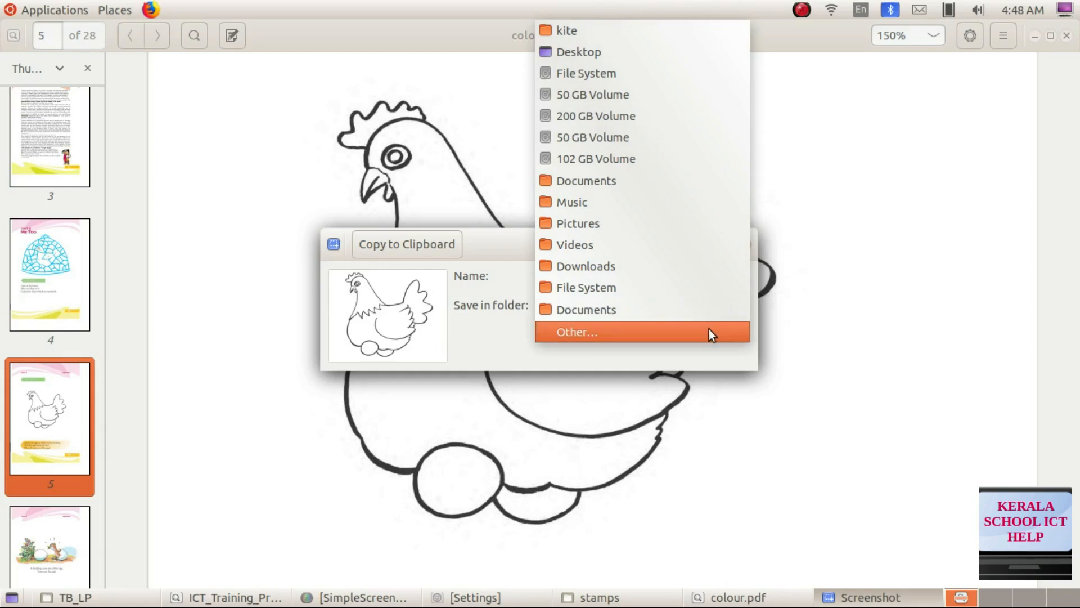
{"action": "left_click", "coordinate": [709, 331]}
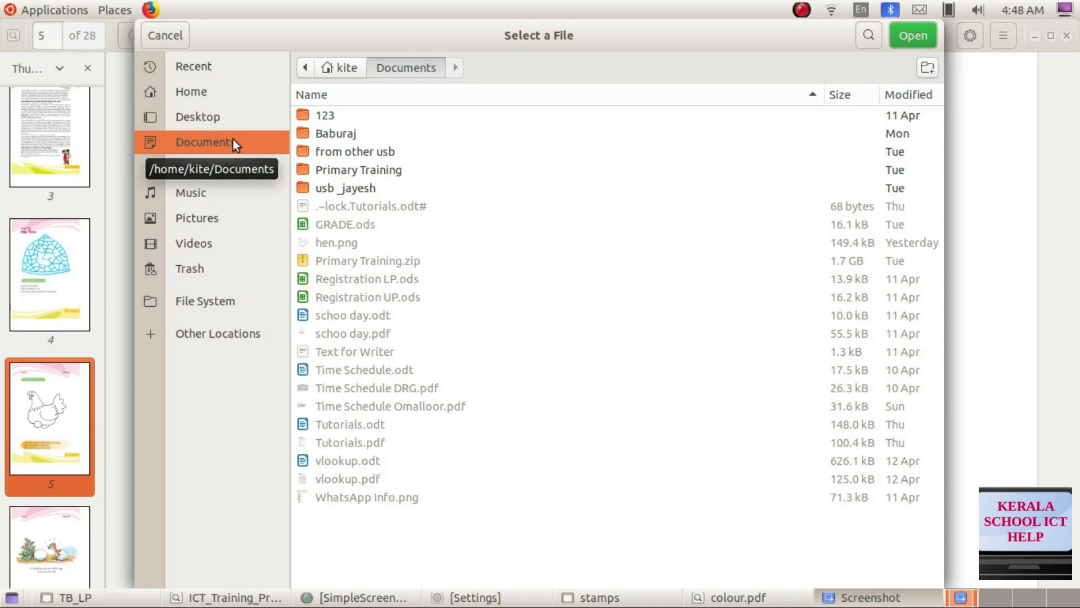
{"action": "left_click", "coordinate": [224, 211]}
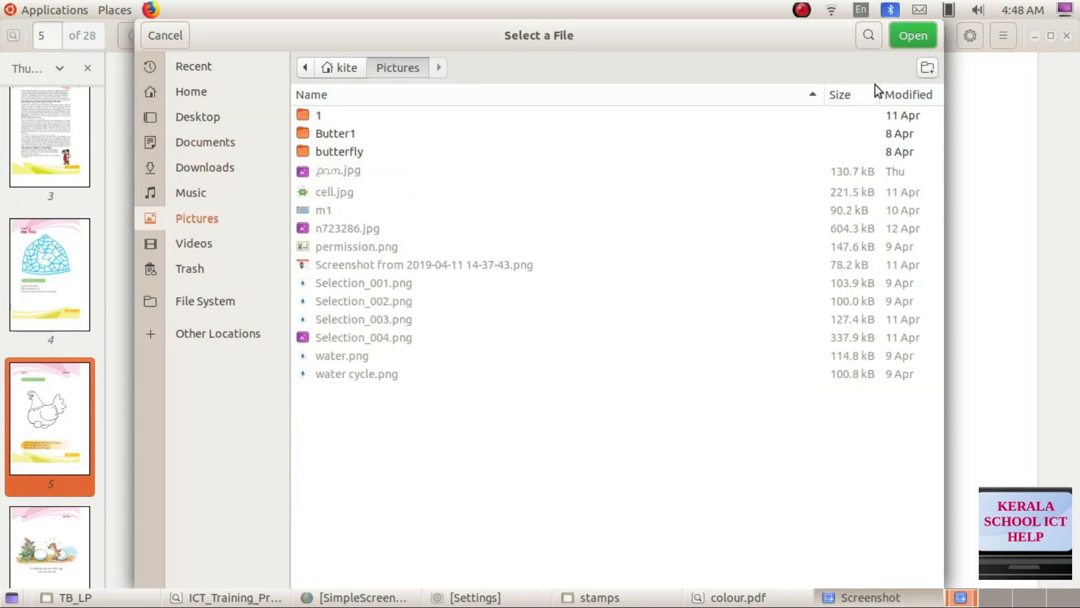
{"action": "left_click", "coordinate": [918, 41]}
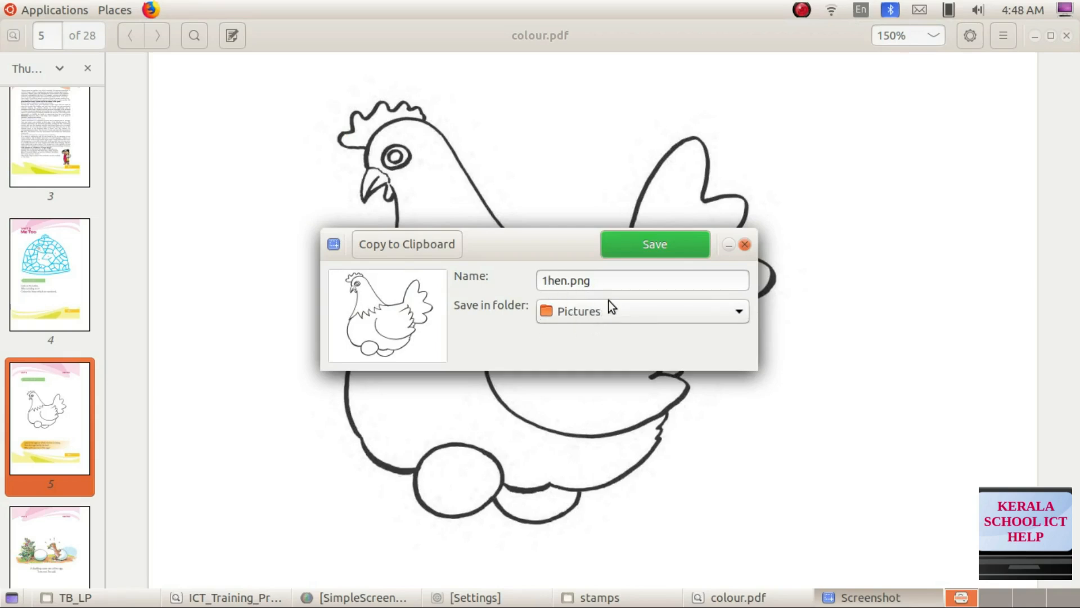
{"action": "left_click", "coordinate": [687, 245]}
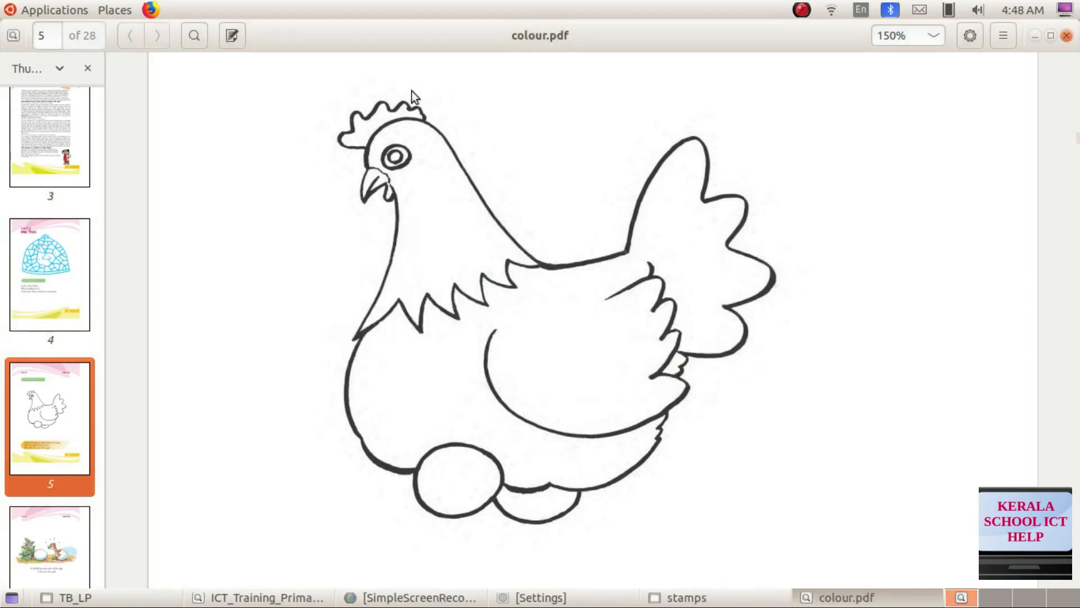
Open the Pictures folder, go from there to the Home folder and set its hidden files to be shown.
{"action": "left_click", "coordinate": [126, 10]}
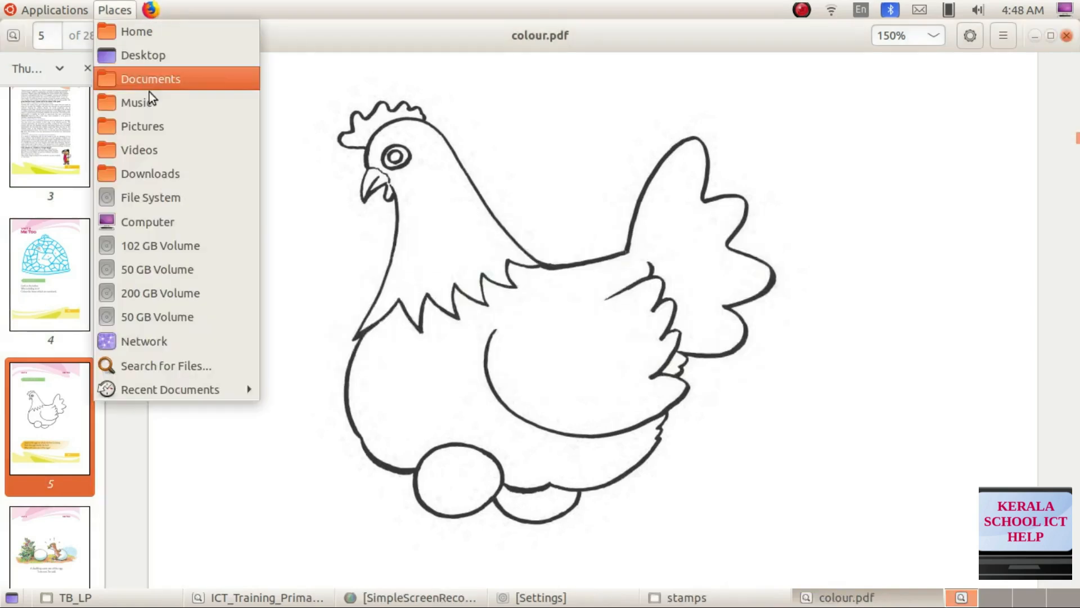
{"action": "left_click", "coordinate": [184, 120]}
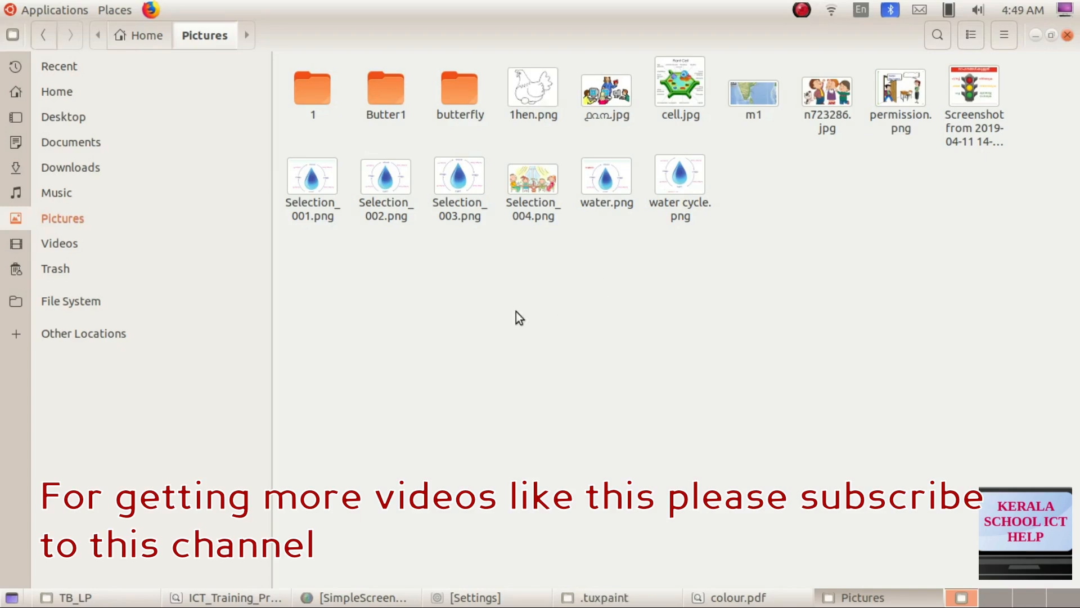
{"action": "left_click", "coordinate": [83, 86]}
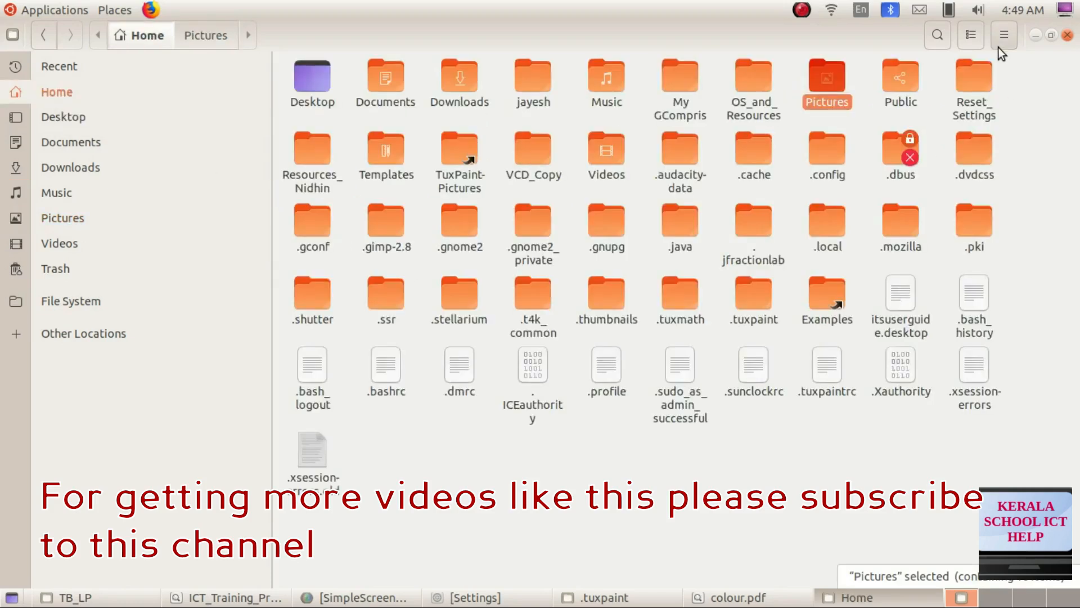
{"action": "key", "text": "ctrl+h"}
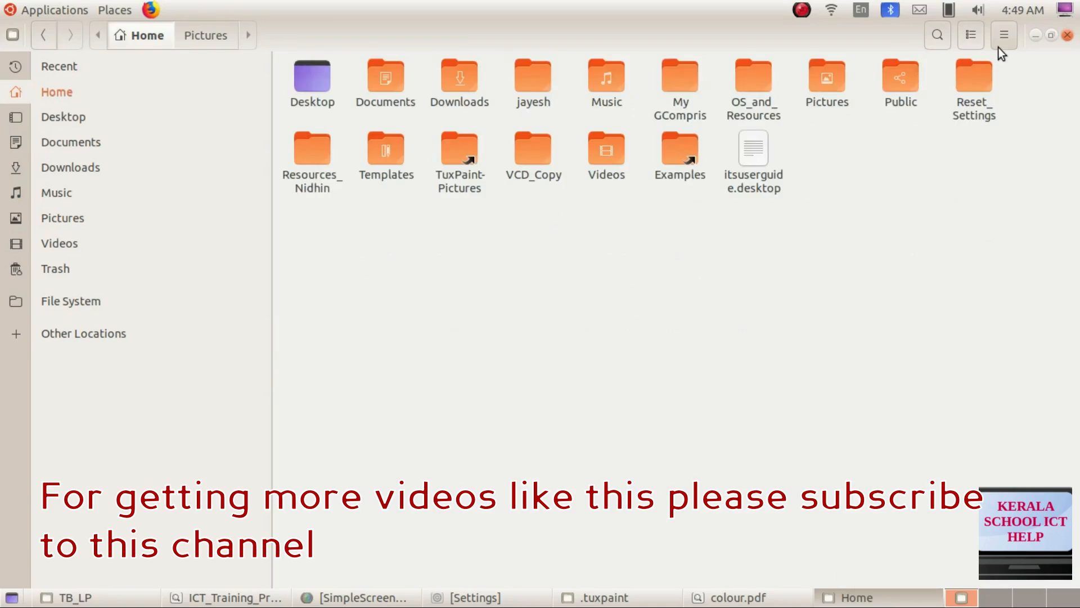
{"action": "left_click", "coordinate": [1003, 36]}
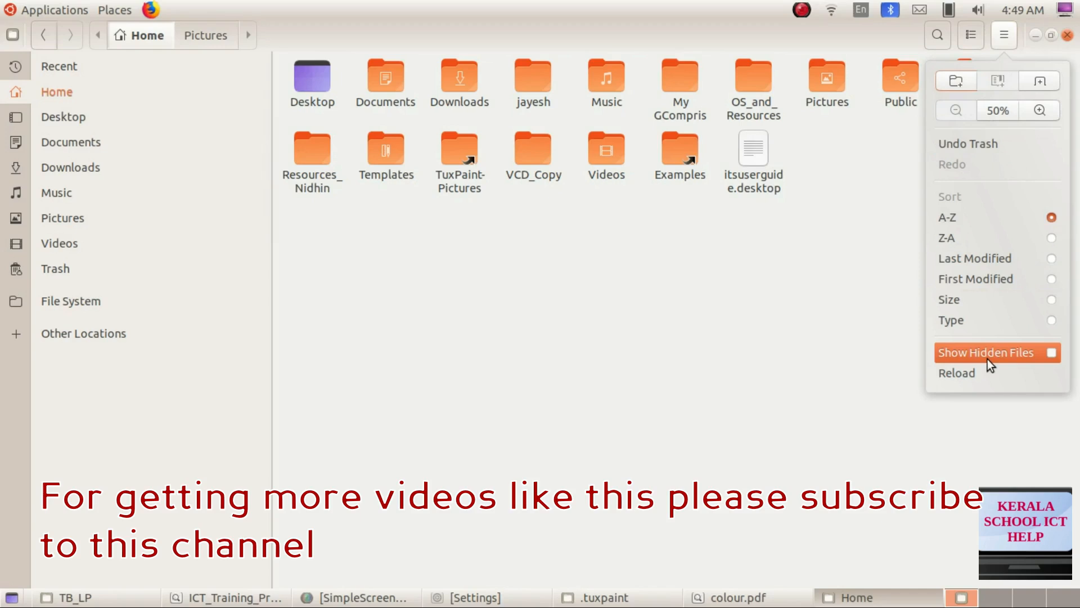
{"action": "left_click", "coordinate": [1051, 356]}
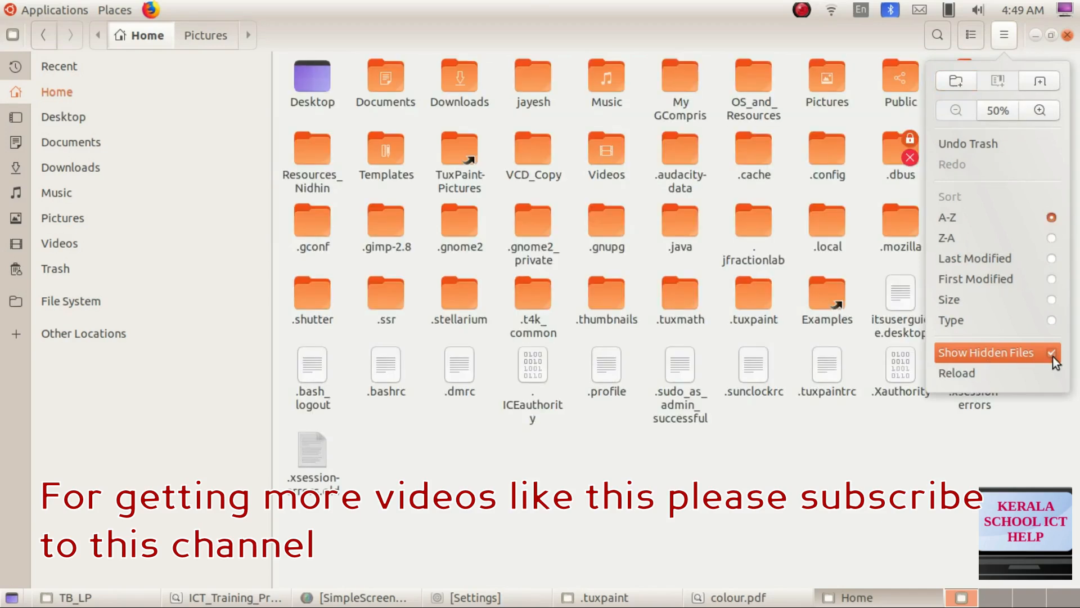
{"action": "left_click", "coordinate": [950, 481]}
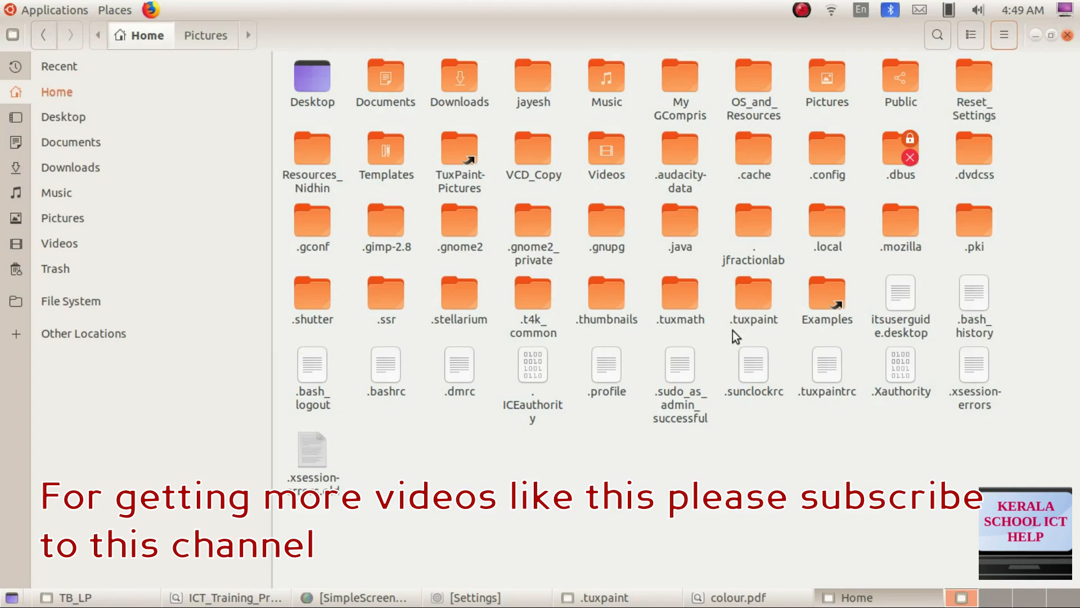
Create a new folder named stamps inside the hidden .tuxpaint folder and open it.
{"action": "double_click", "coordinate": [751, 296]}
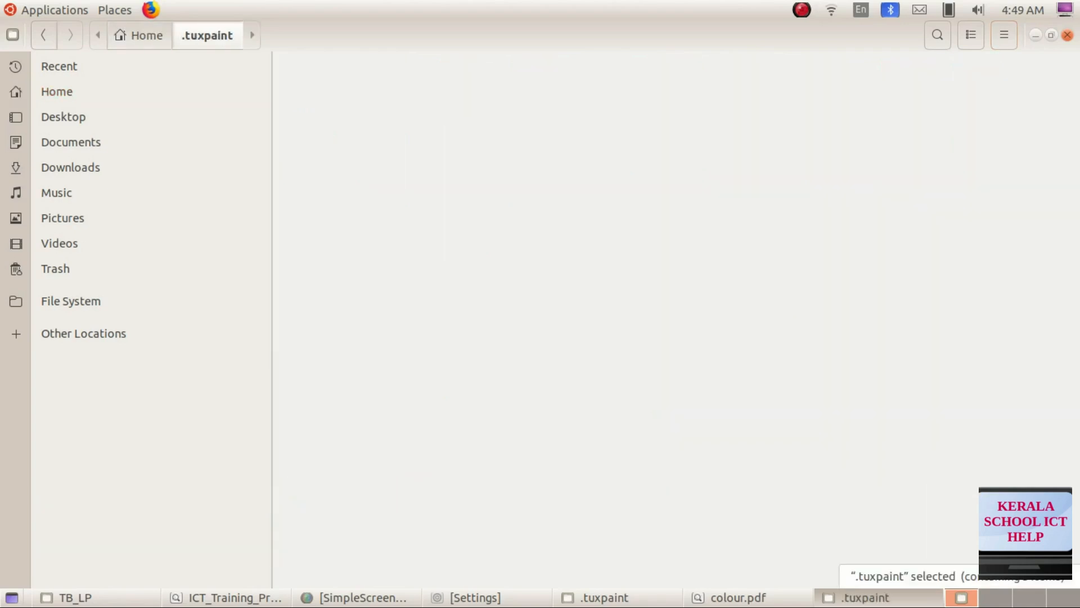
{"action": "right_click", "coordinate": [454, 201]}
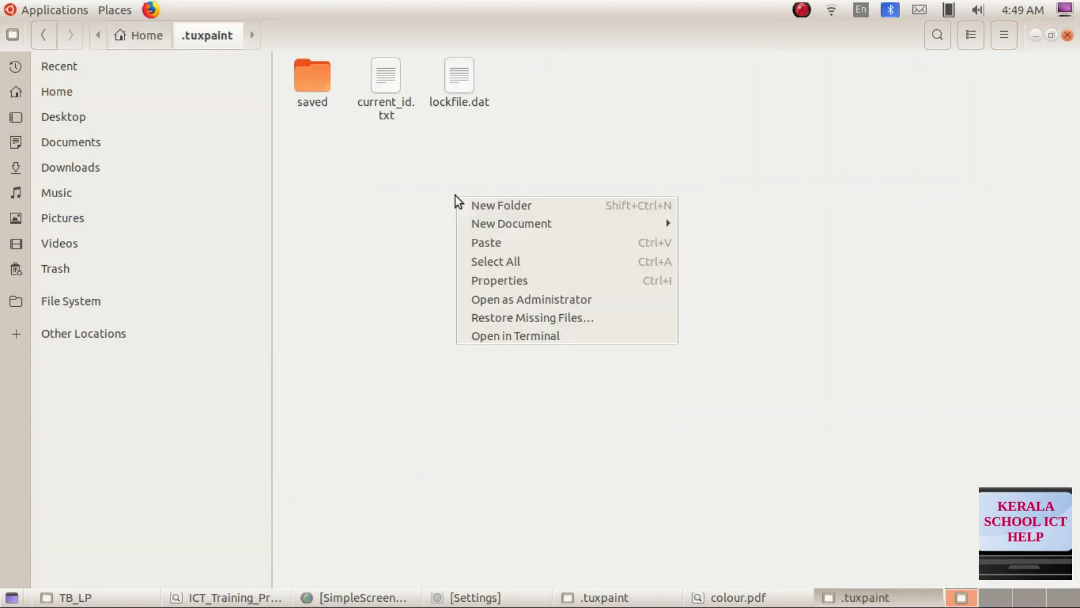
{"action": "left_click", "coordinate": [474, 204]}
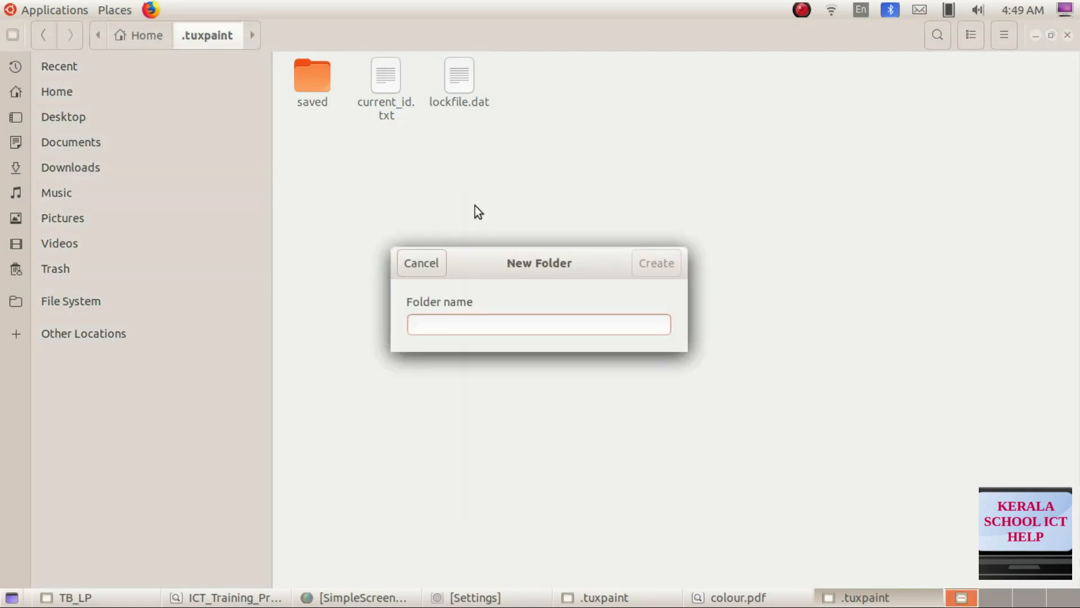
{"action": "type", "text": "sta"}
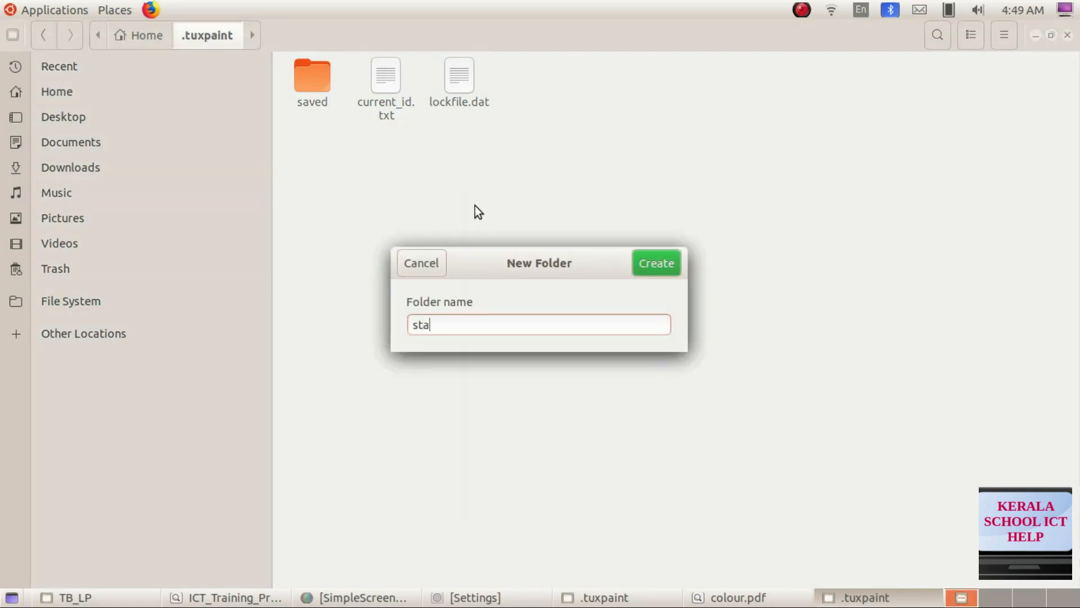
{"action": "type", "text": "mps"}
{"action": "left_click", "coordinate": [645, 264]}
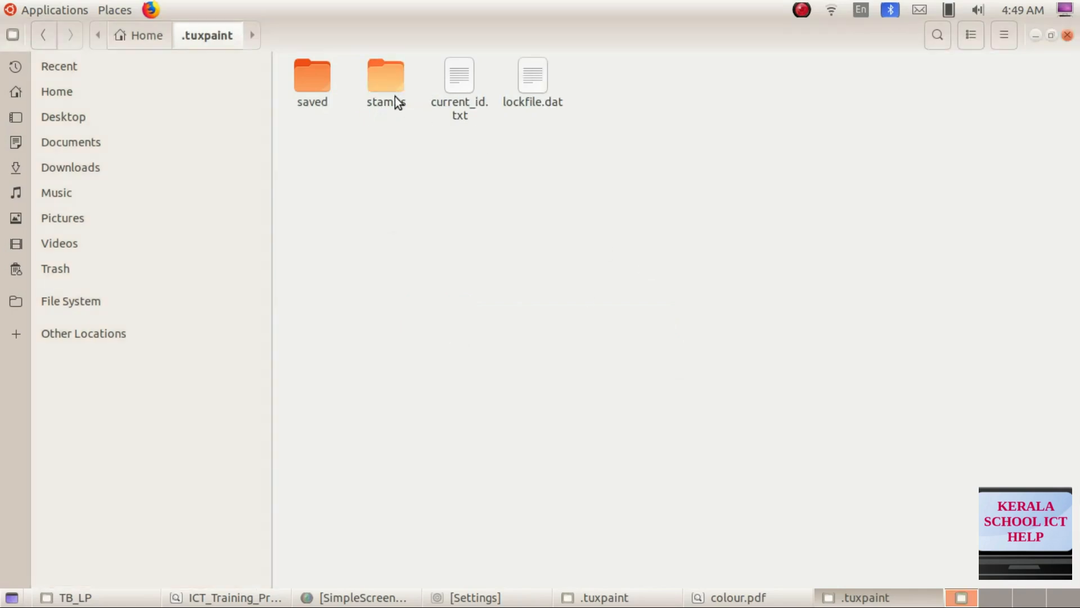
{"action": "double_click", "coordinate": [378, 81]}
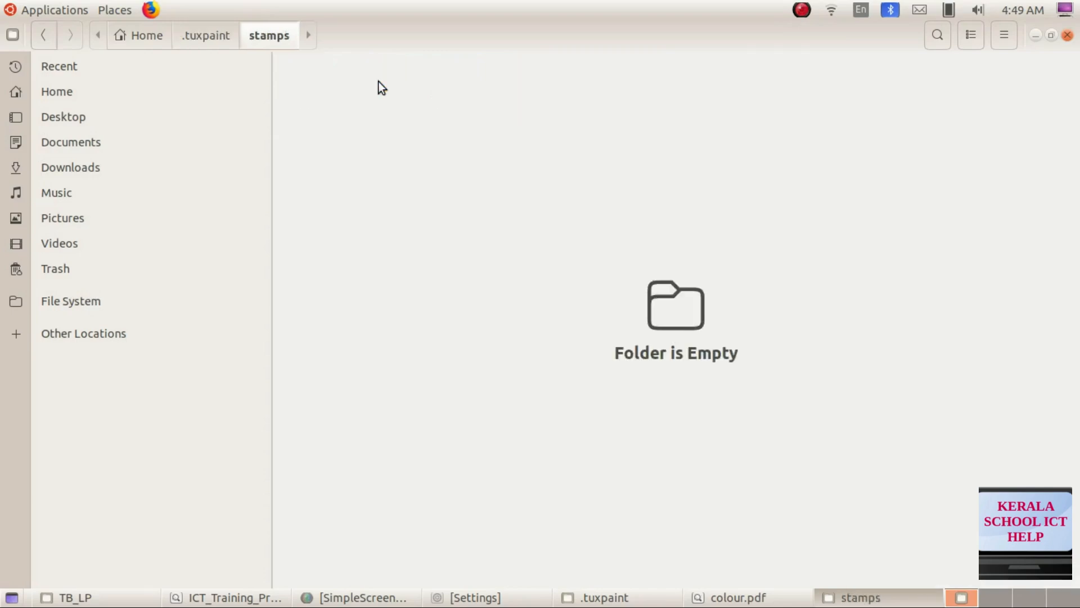
Go to the Pictures folder and copy the 1hen.png image to the clipboard.
{"action": "left_click", "coordinate": [145, 141]}
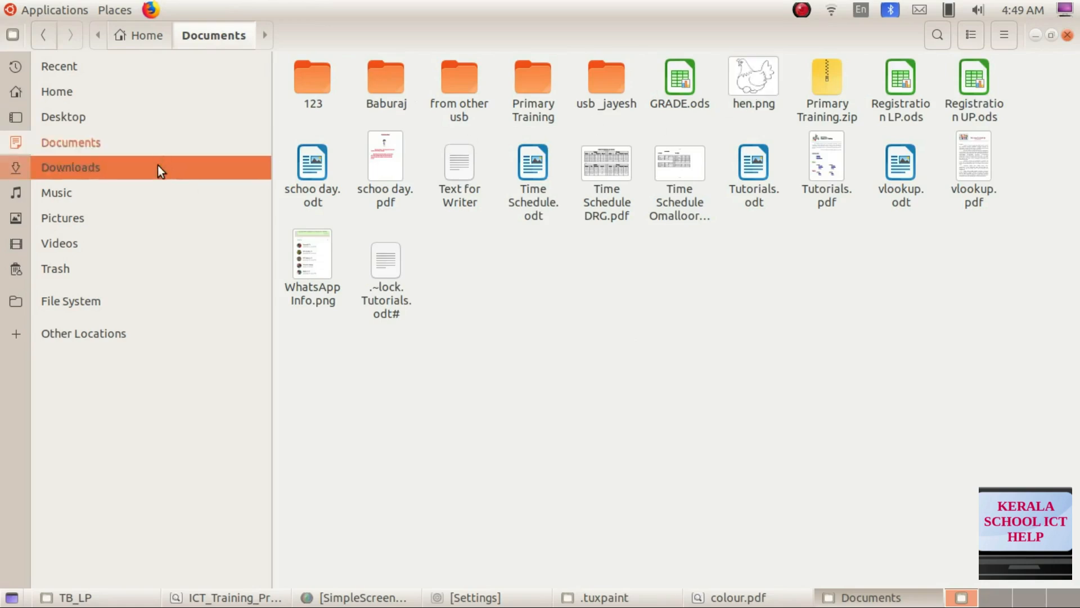
{"action": "left_click", "coordinate": [143, 217]}
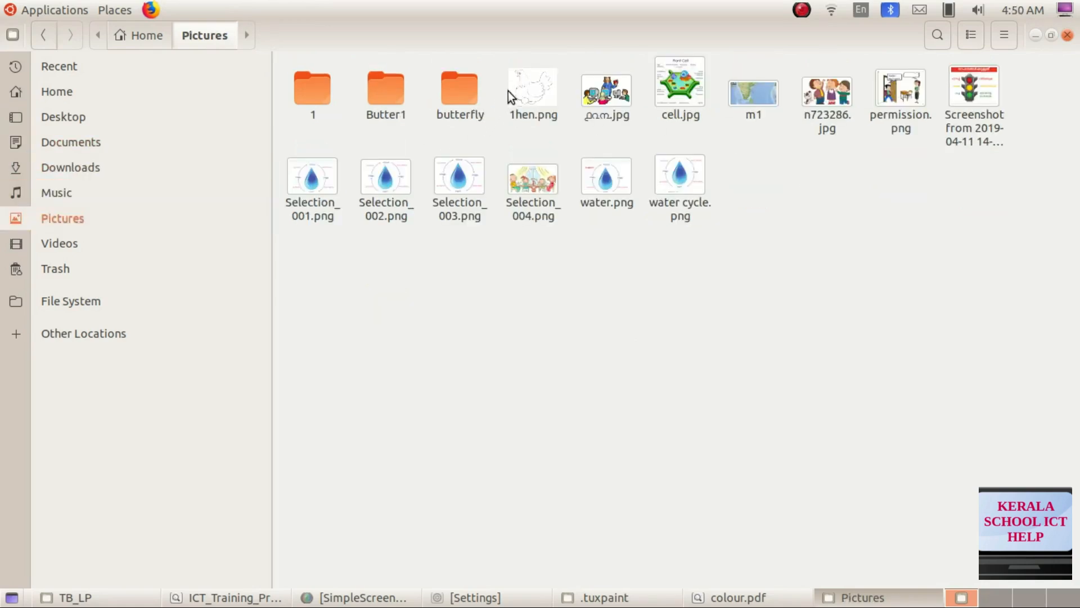
{"action": "right_click", "coordinate": [522, 86]}
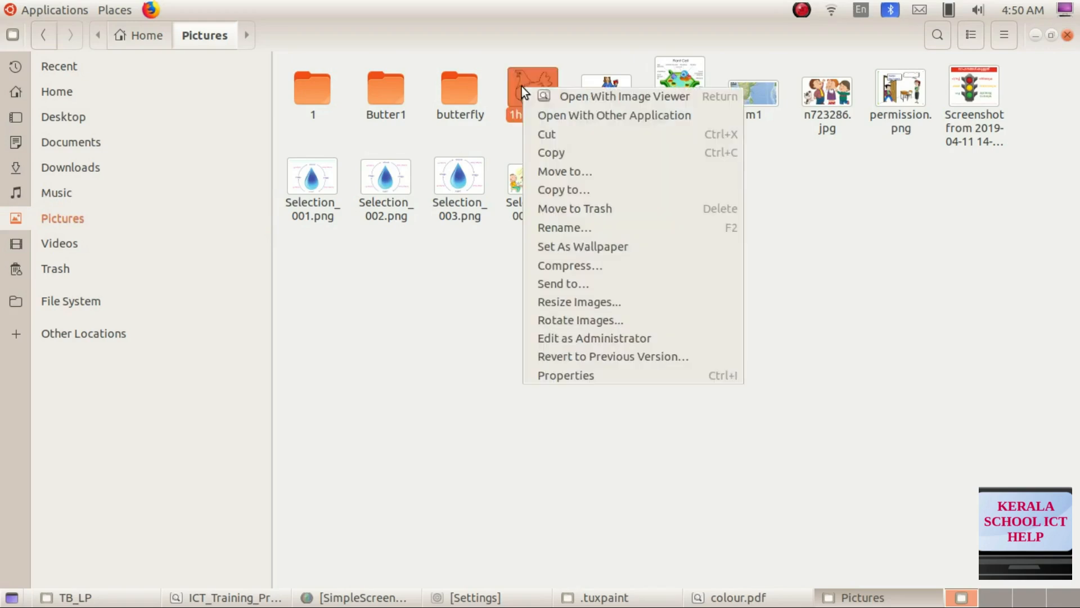
{"action": "left_click", "coordinate": [549, 146]}
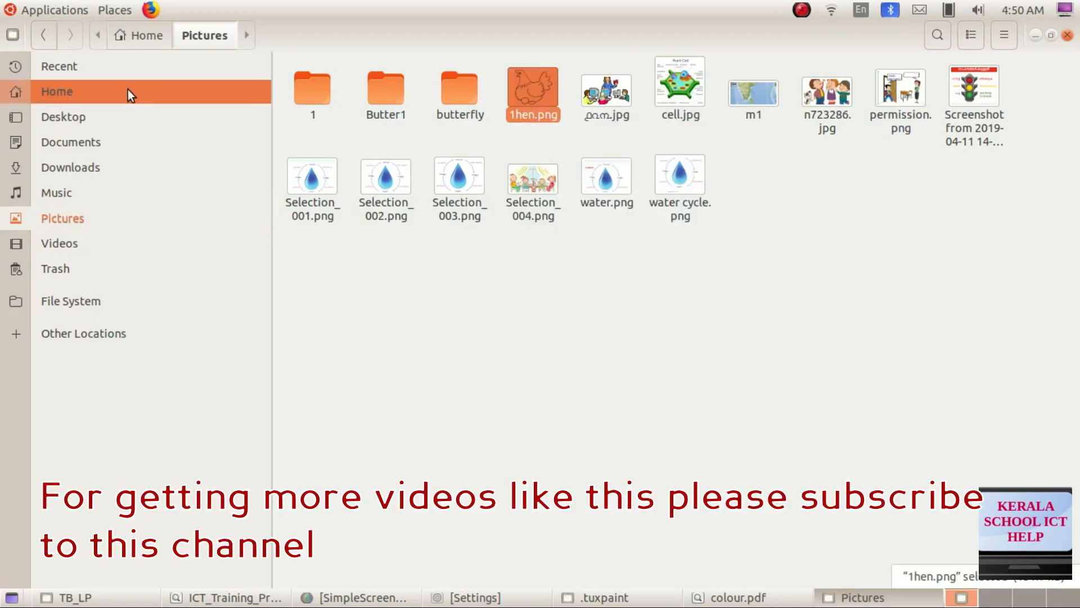